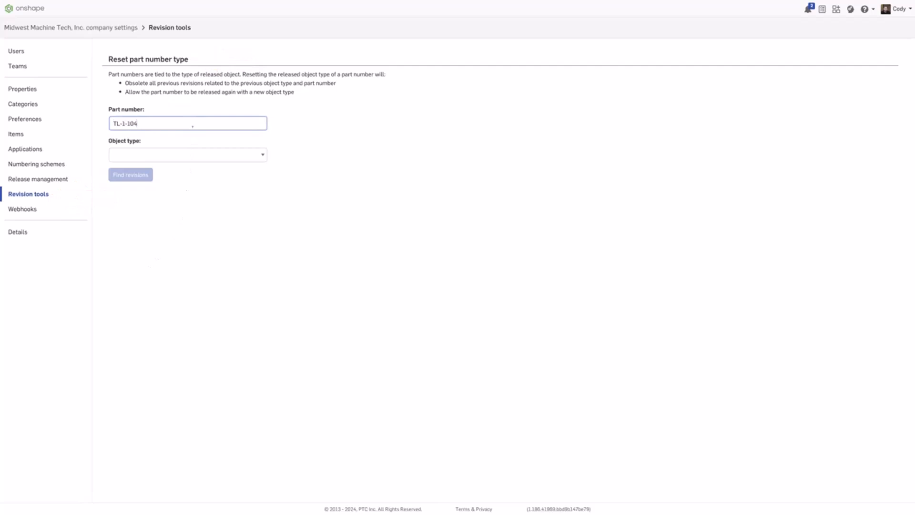
- Find the revisions of part number TL-1-104 with object type Part and reset its part number type
left_click(186, 155)
left_click(179, 162)
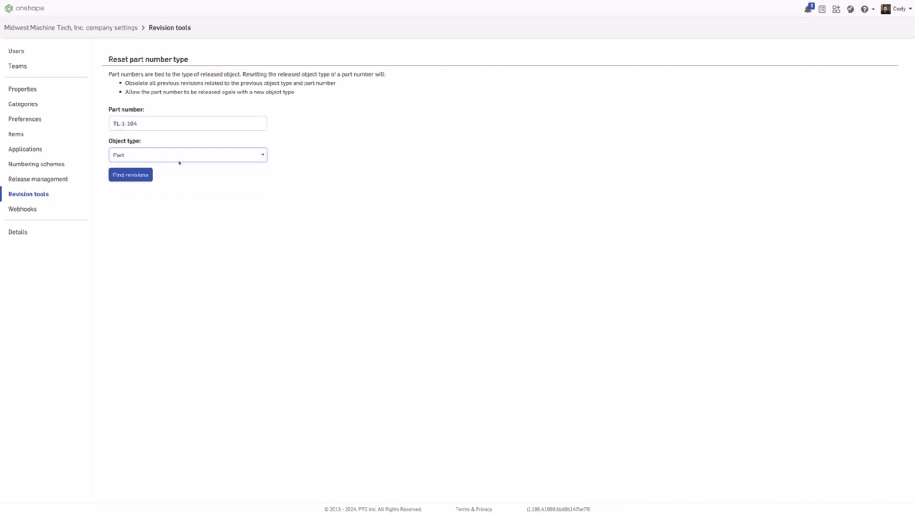
left_click(137, 175)
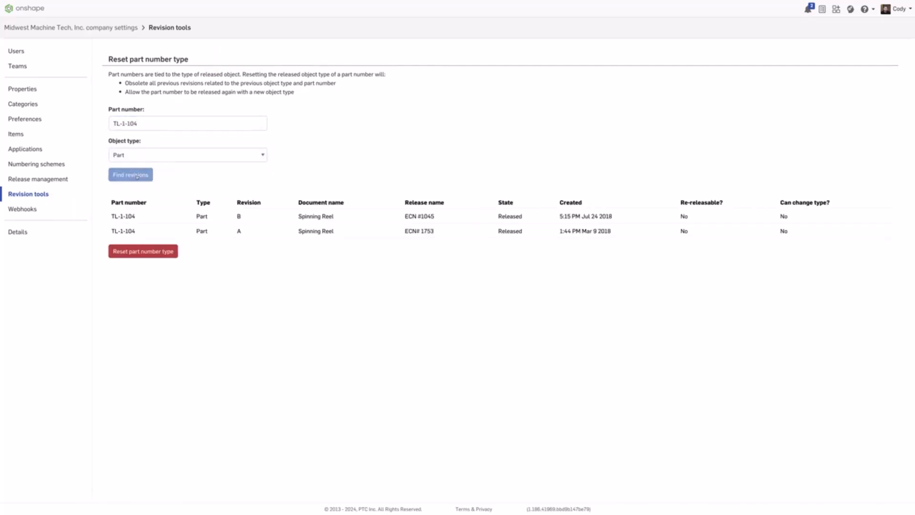
left_click(148, 254)
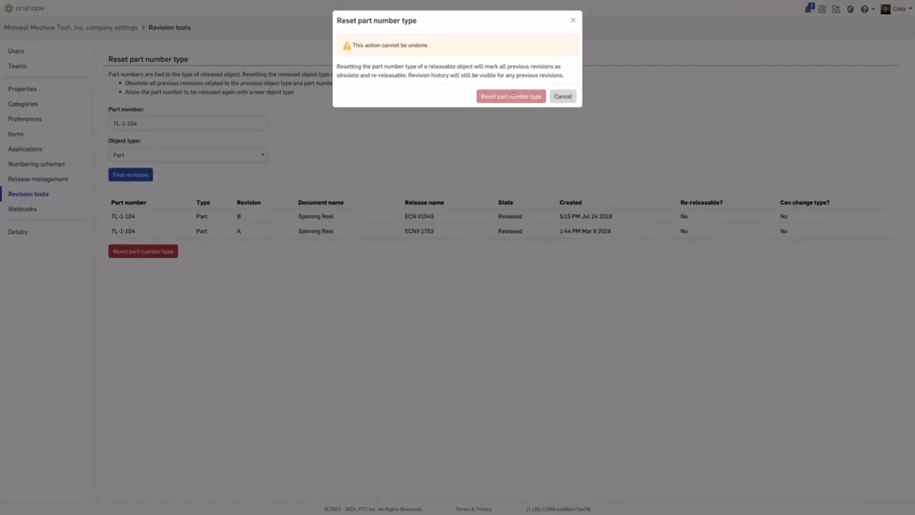
left_click(512, 97)
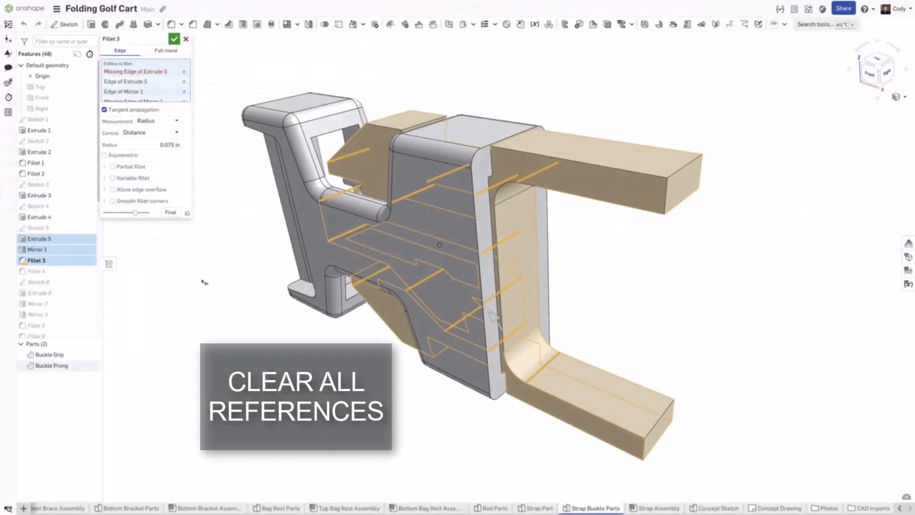
- Clear all references, including the missing ones, from the entities selected for Fillet 3
right_click(168, 80)
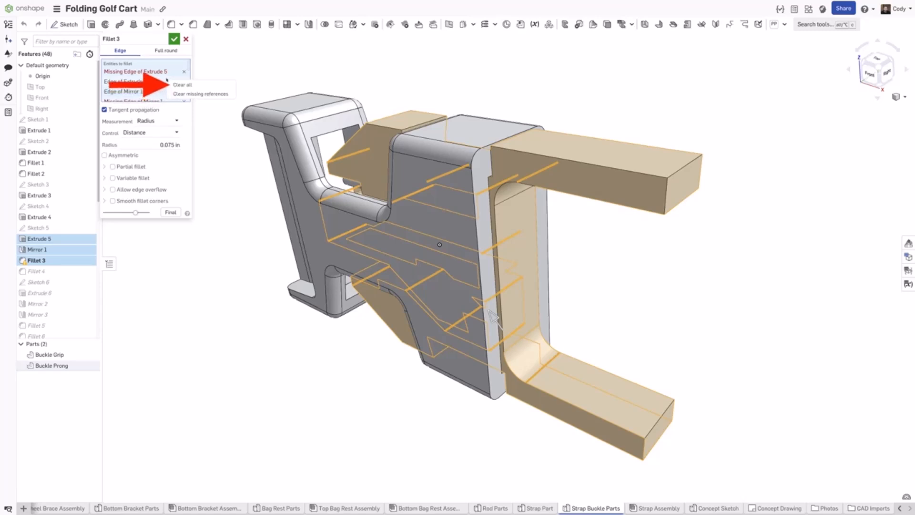
left_click(182, 84)
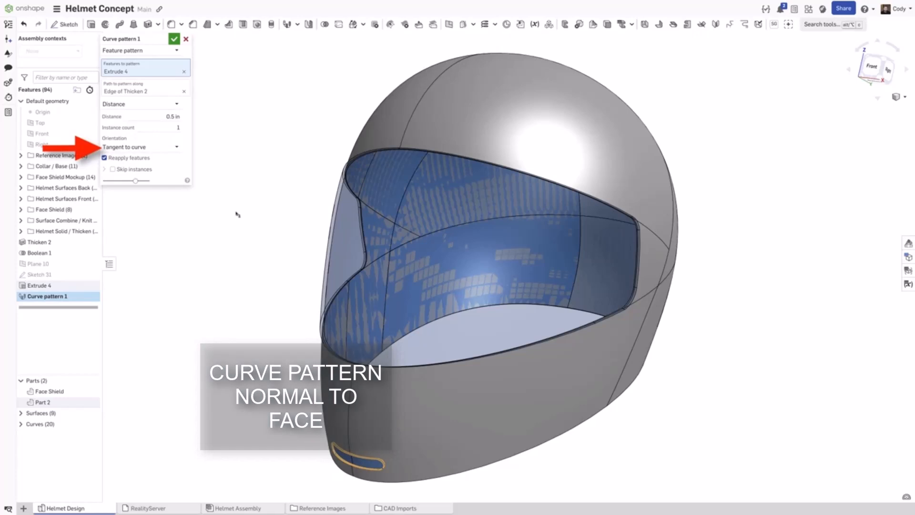
- Orient Curve pattern 1 normal to the two lower front faces of the helmet shell and set the instance count to 4
left_click(176, 146)
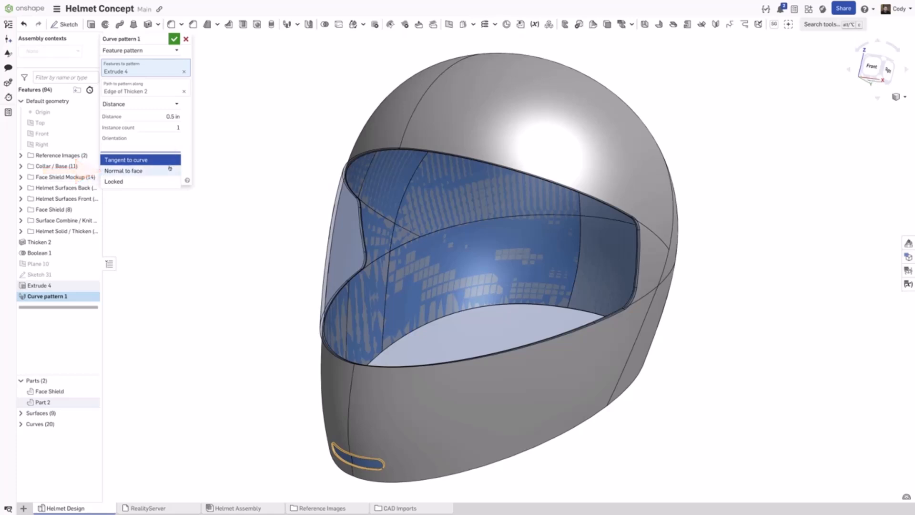
left_click(123, 171)
left_click(338, 405)
left_click(476, 419)
type("4")
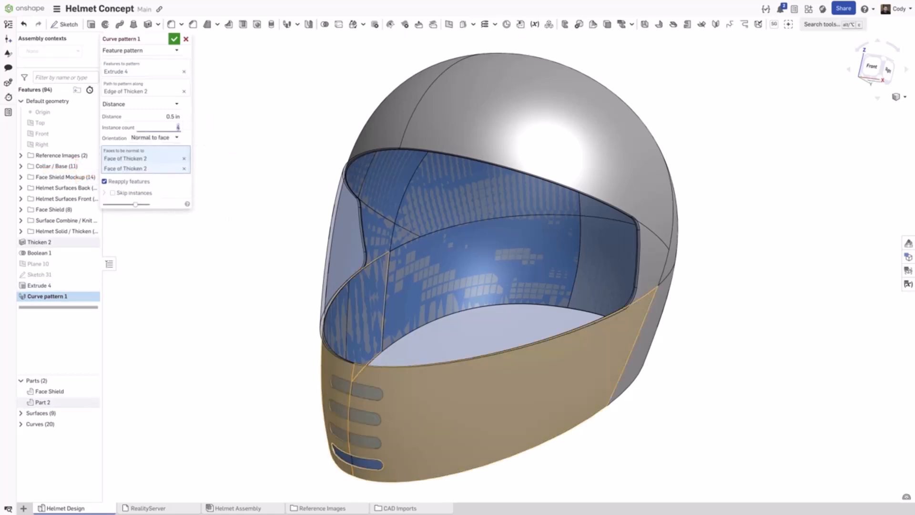
key("Return")
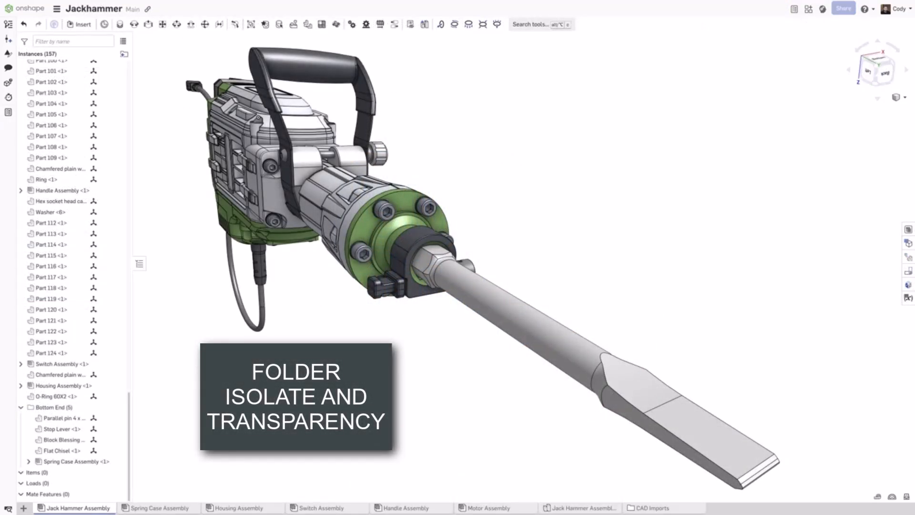
- Isolate the Bottom End folder in the jackhammer assembly, close the isolation, and apply Make transparent to the same folder
right_click(83, 407)
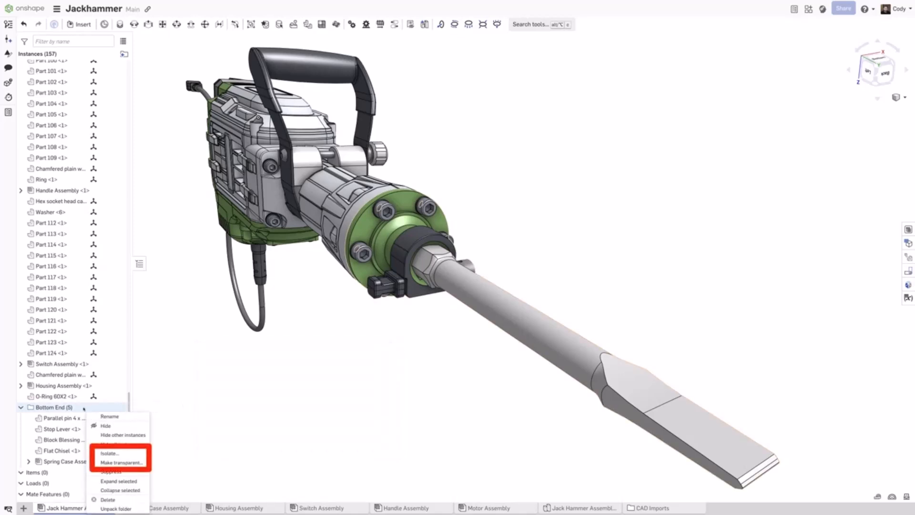
left_click(111, 453)
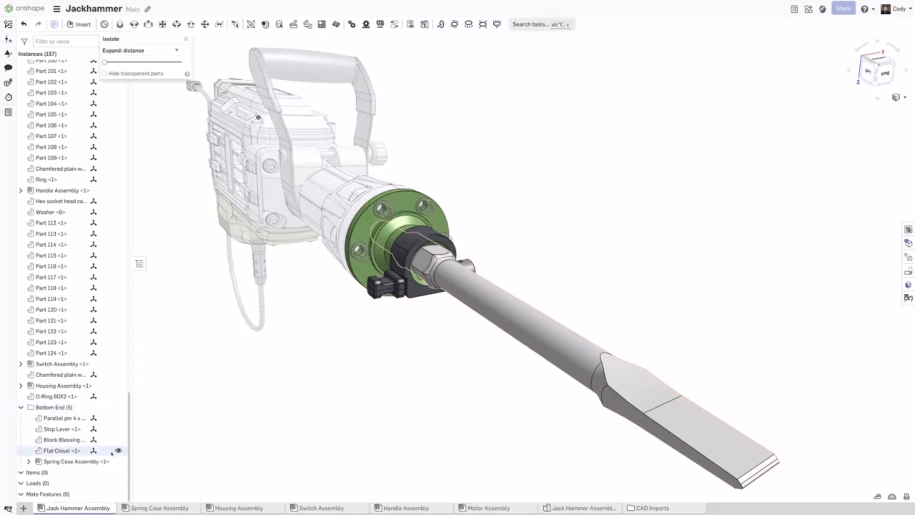
right_click(109, 450)
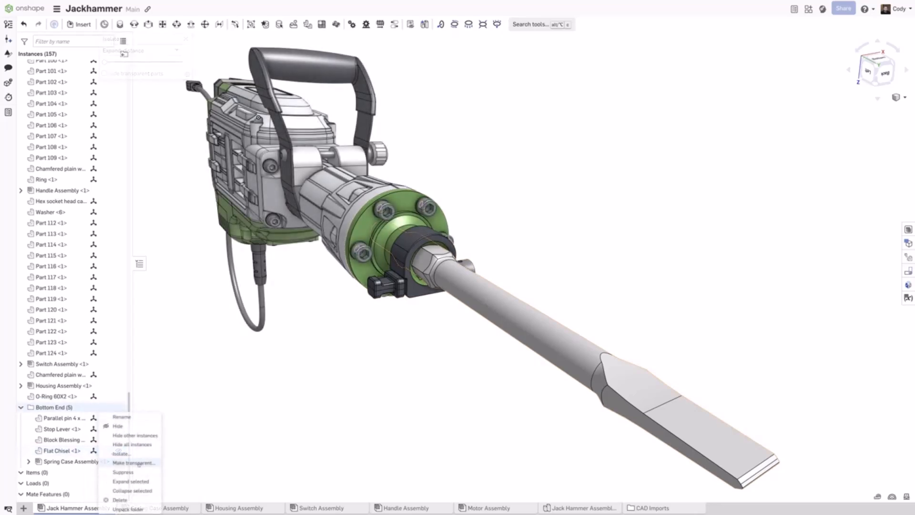
left_click(125, 462)
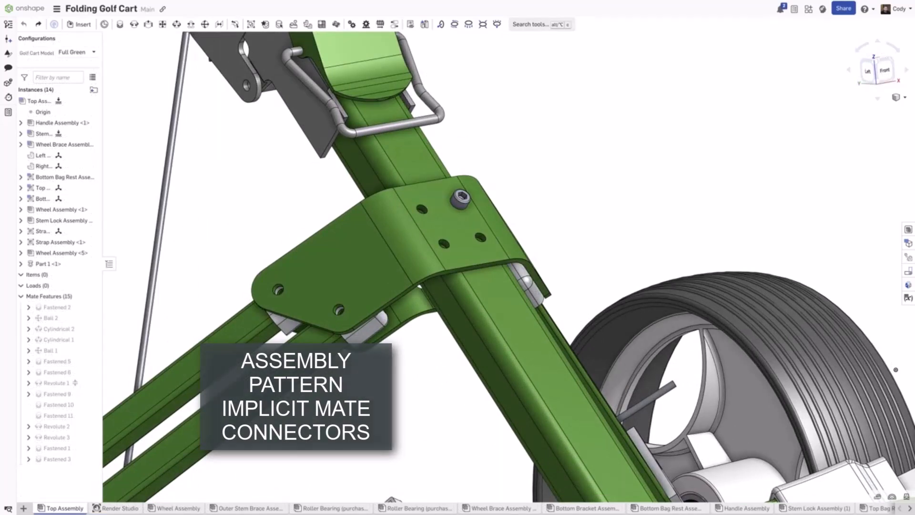
- Circular-pattern the bracket screw over 360 degrees with equal spacing about an implicit mate connector at the center of the bracket's hole face
left_click(336, 25)
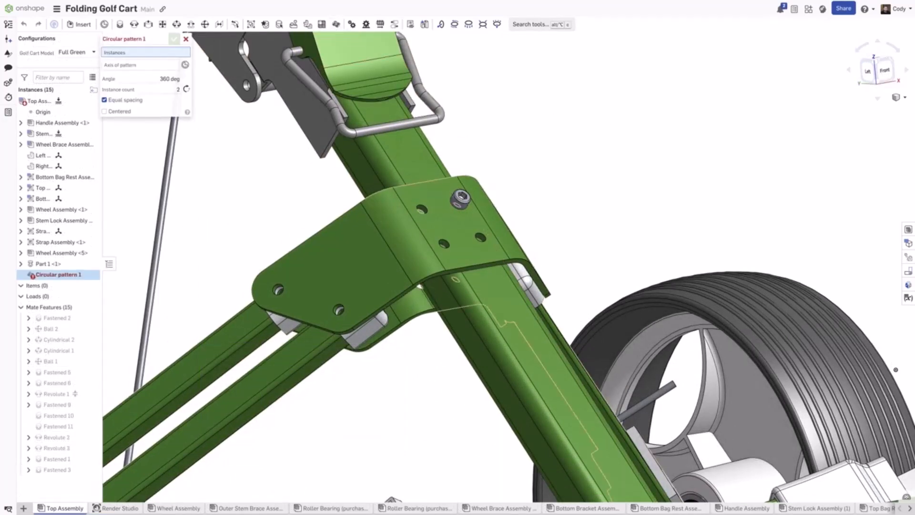
left_click(460, 198)
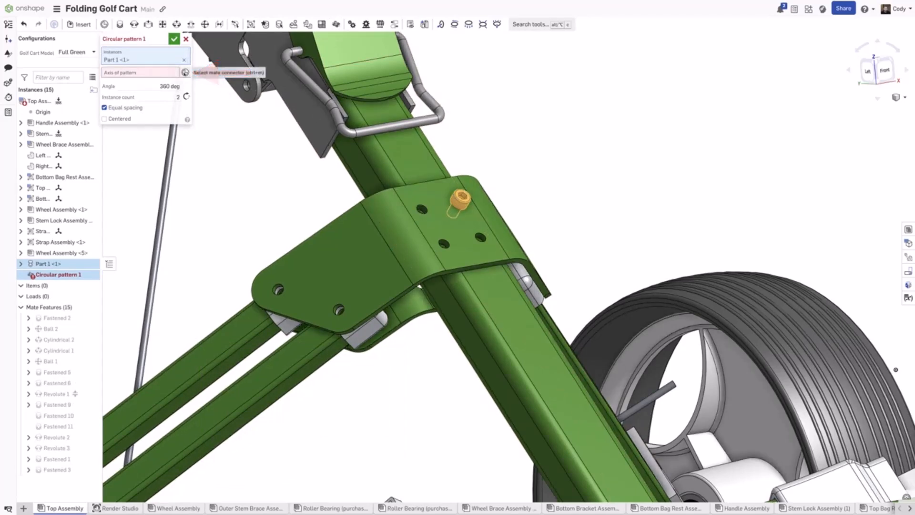
left_click(138, 72)
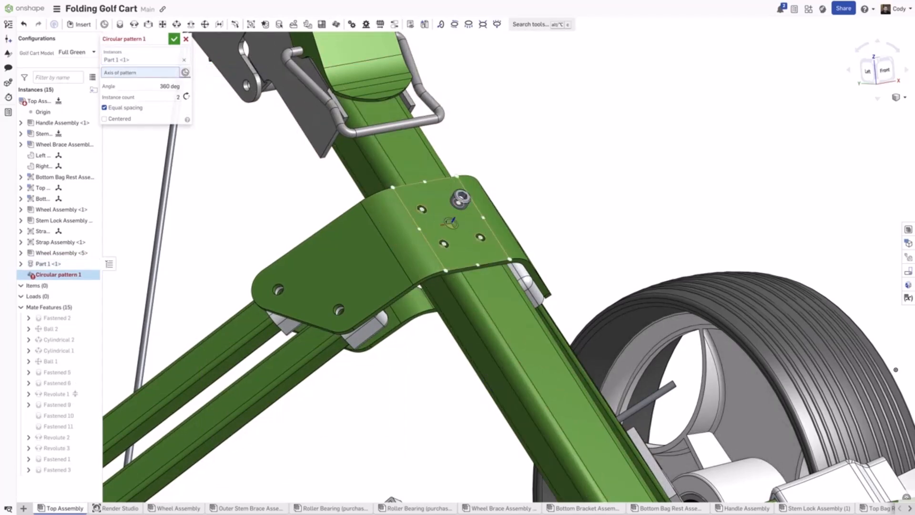
left_click(450, 223)
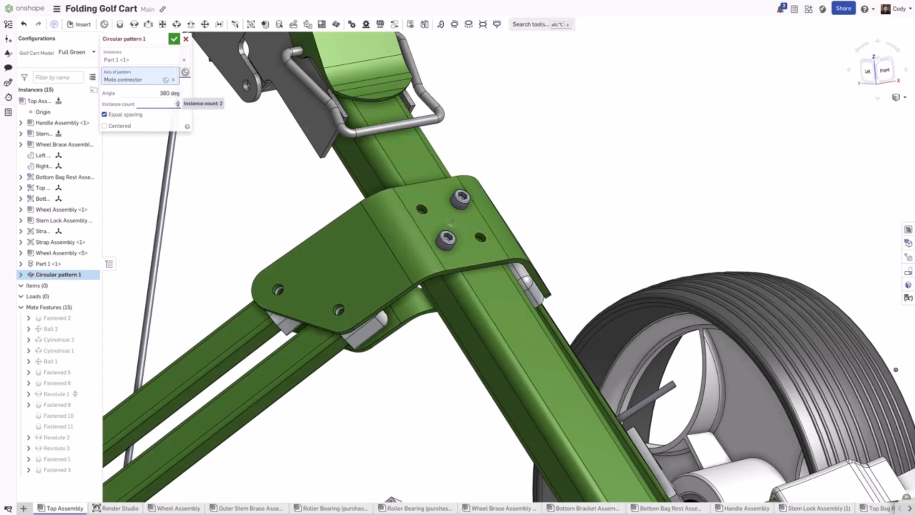
left_click(174, 39)
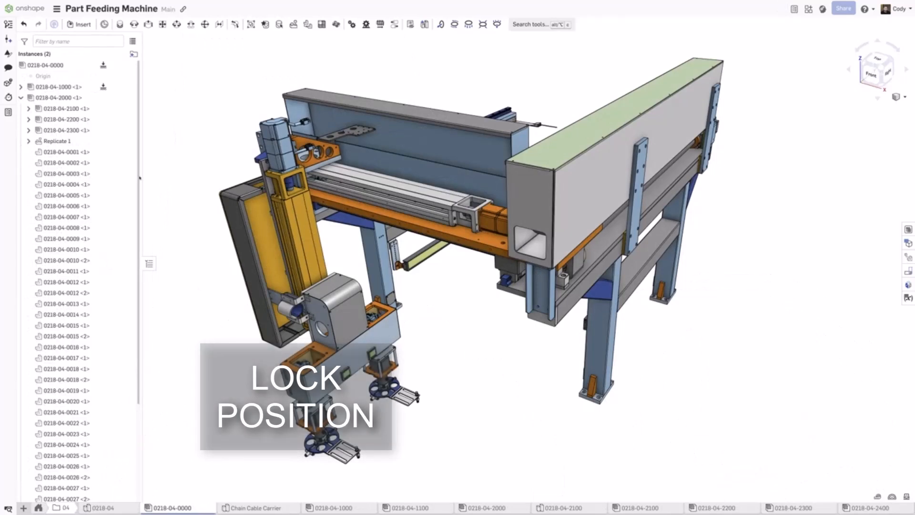
right_click(87, 130)
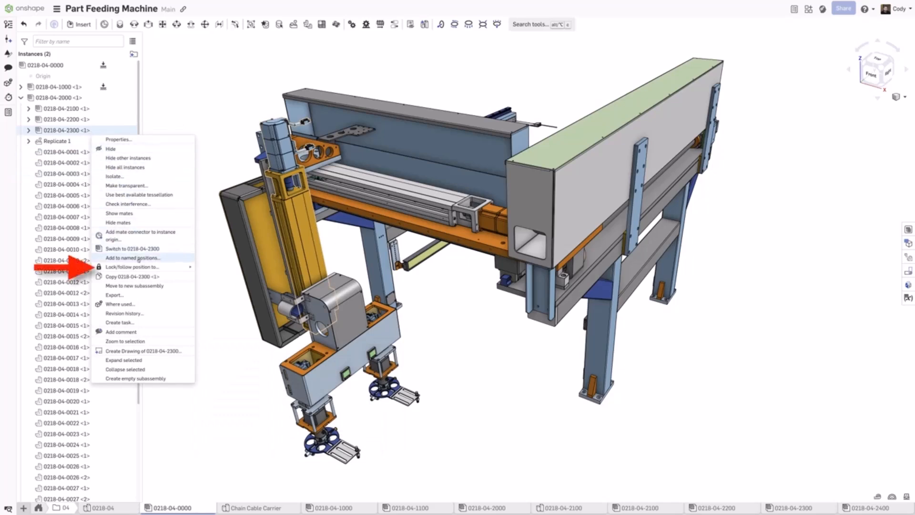
mouse_move(138, 267)
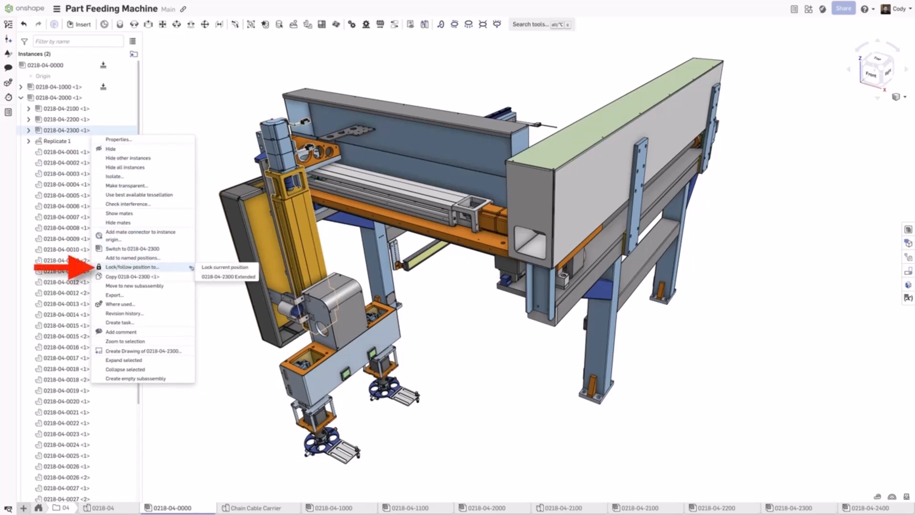
left_click(206, 269)
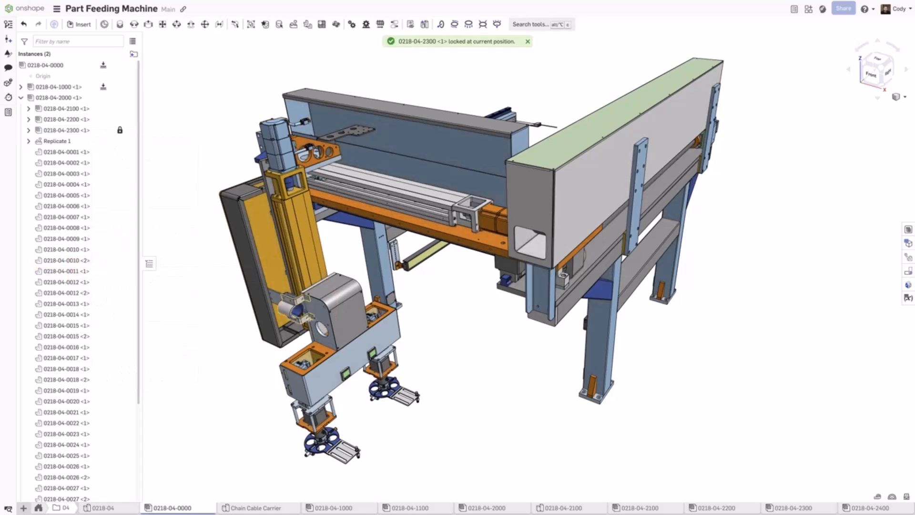
mouse_move(334, 305)
left_mouse_down()
mouse_move(419, 317)
mouse_move(470, 340)
mouse_move(405, 333)
mouse_move(329, 307)
left_mouse_up()
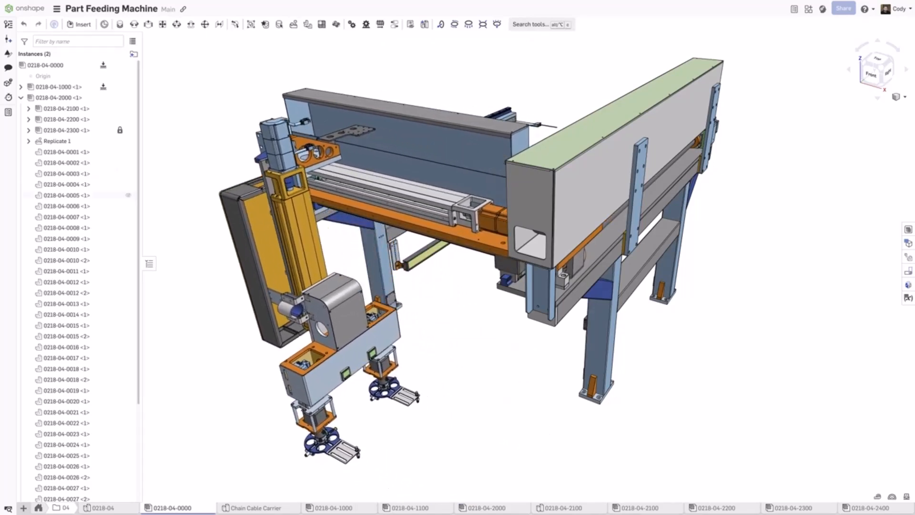
right_click(84, 130)
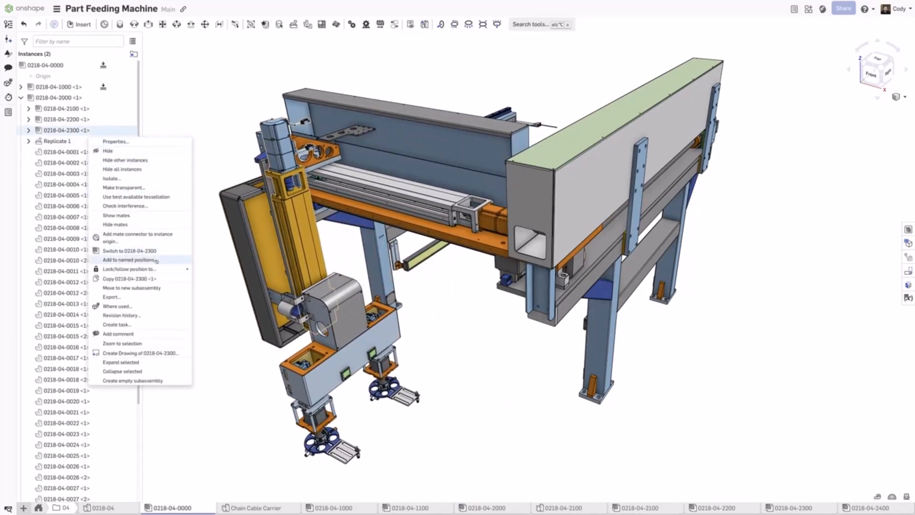
mouse_move(158, 269)
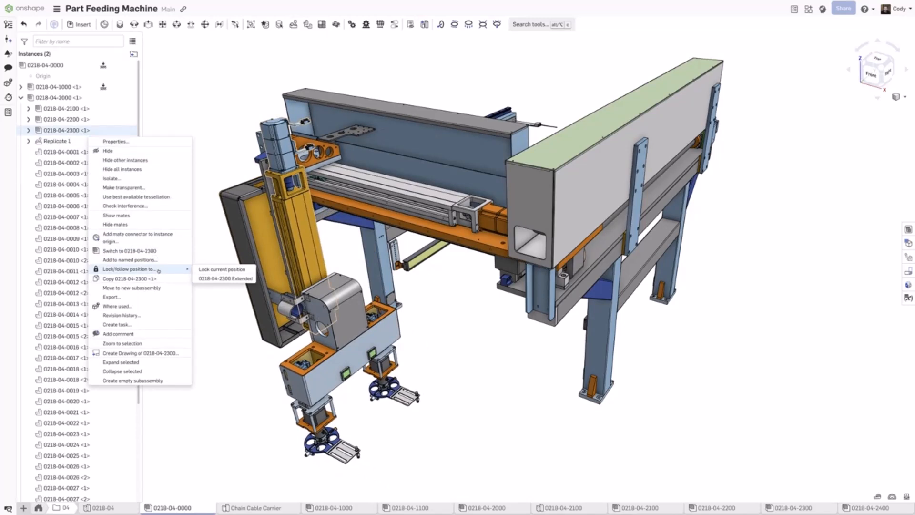
left_click(206, 279)
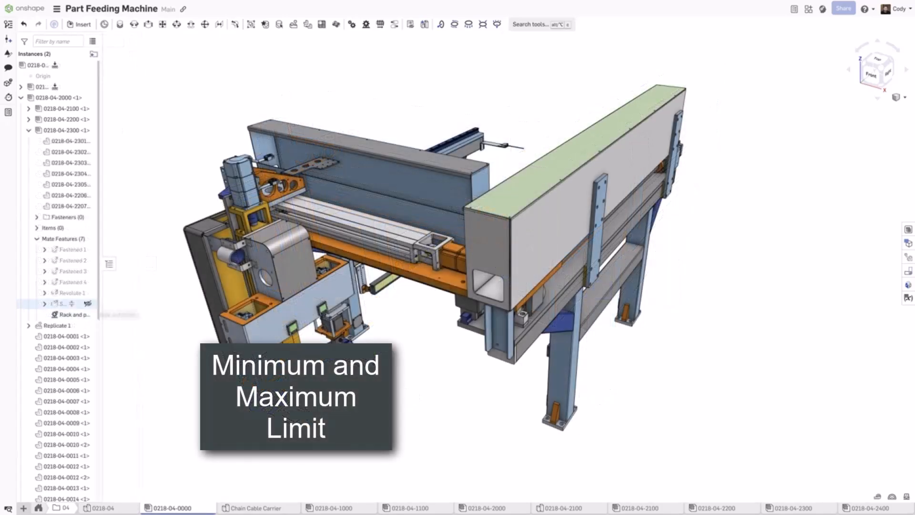
right_click(80, 305)
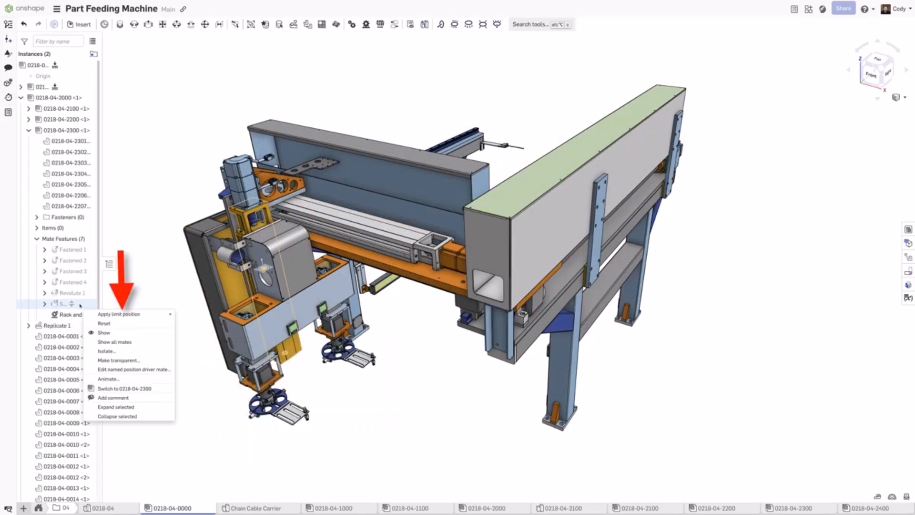
mouse_move(139, 315)
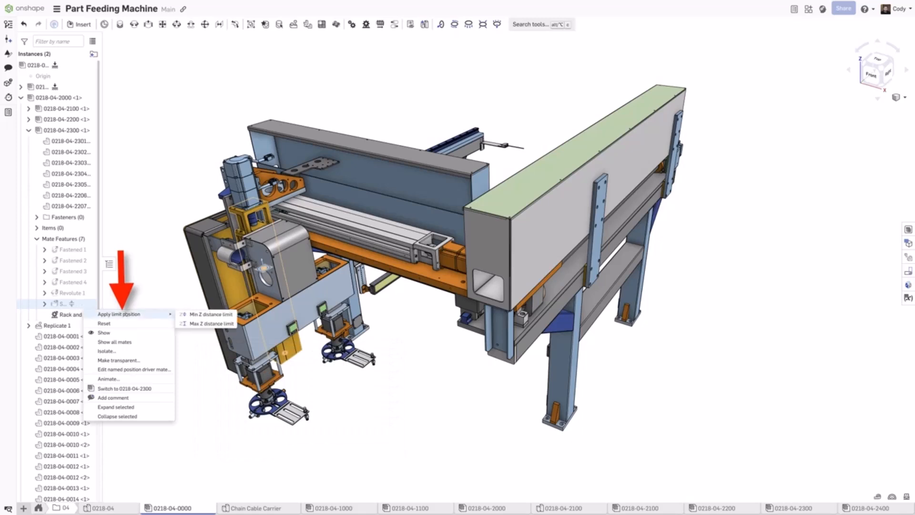
left_click(199, 315)
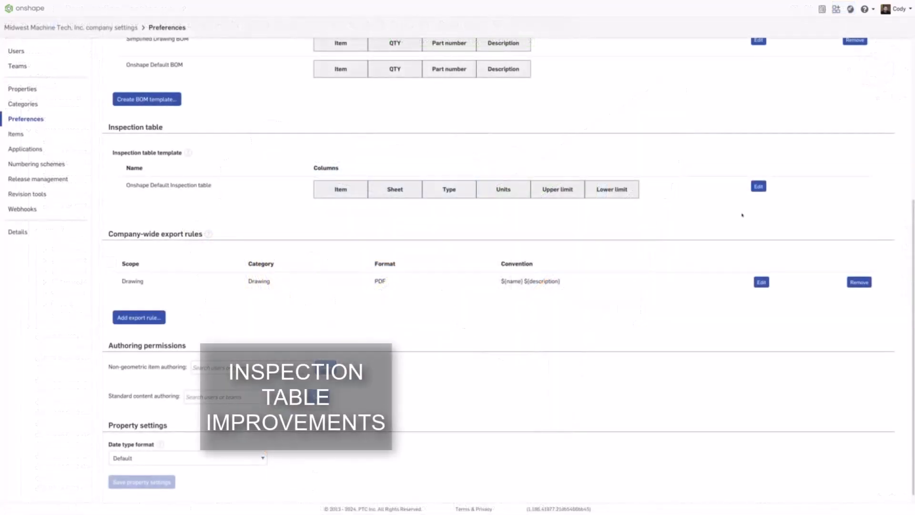
- Add a Nominal & tolerance column to the Onshape Default Inspection table template and save the changes
left_click(757, 187)
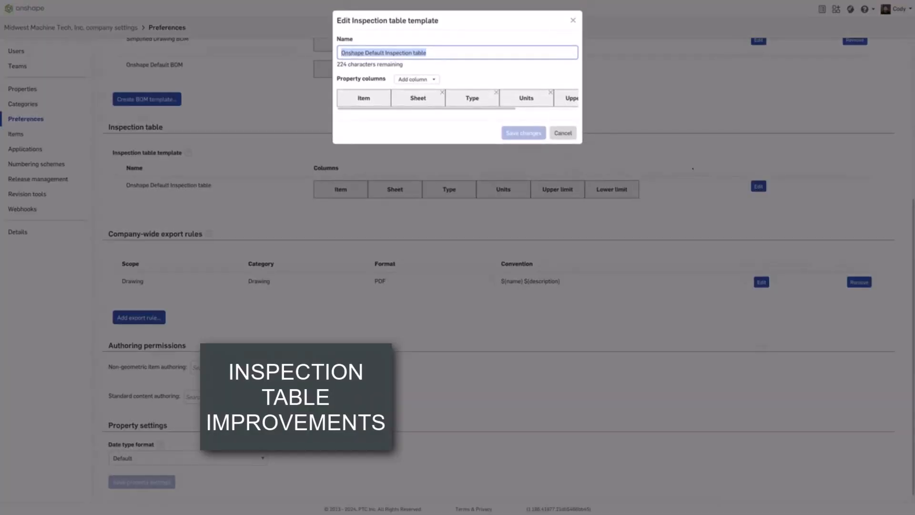
left_click(414, 79)
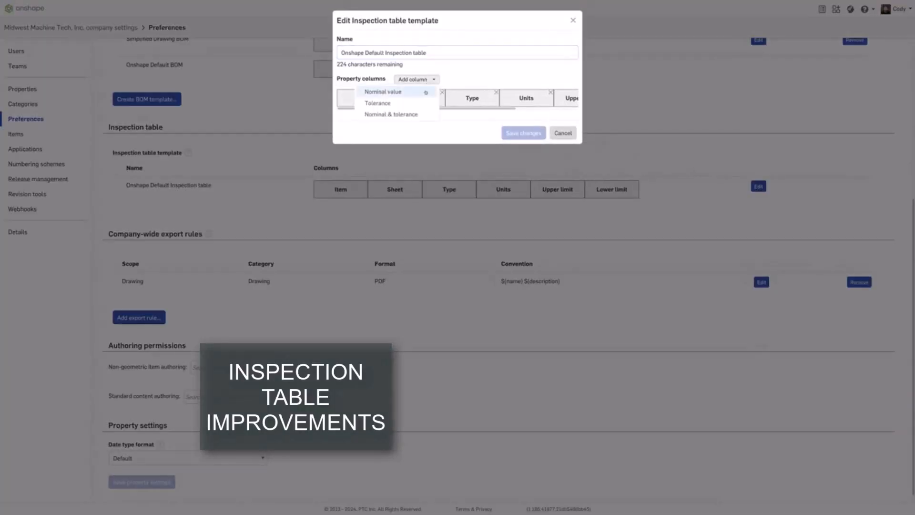
left_click(423, 115)
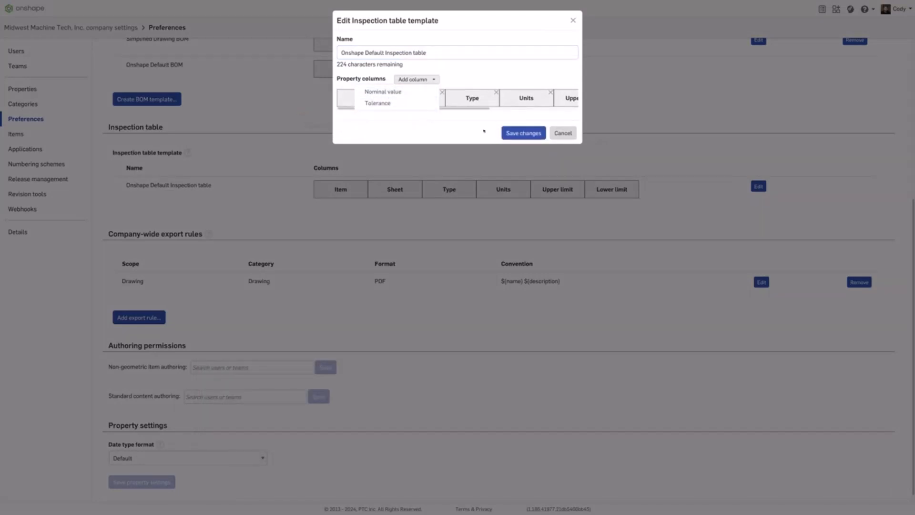
left_click(523, 133)
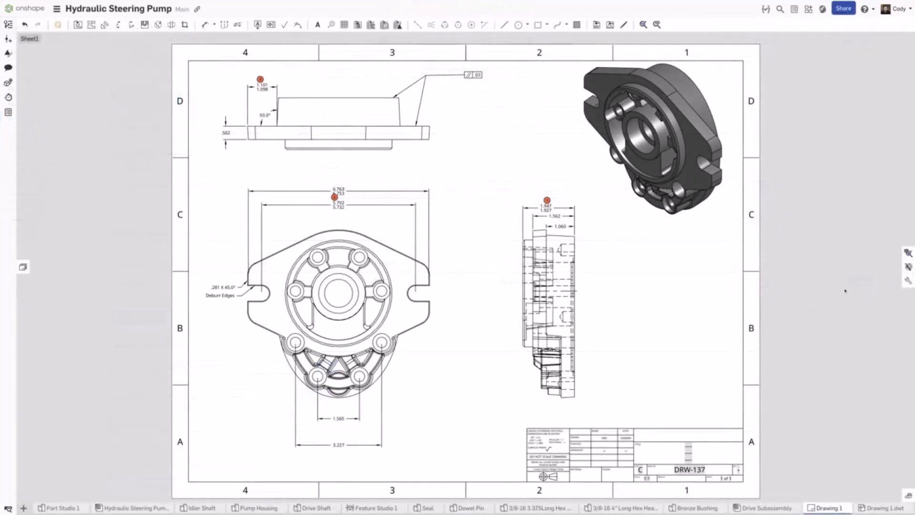
- Open the inspection panel of the Hydraulic Steering Pump drawing
left_click(908, 252)
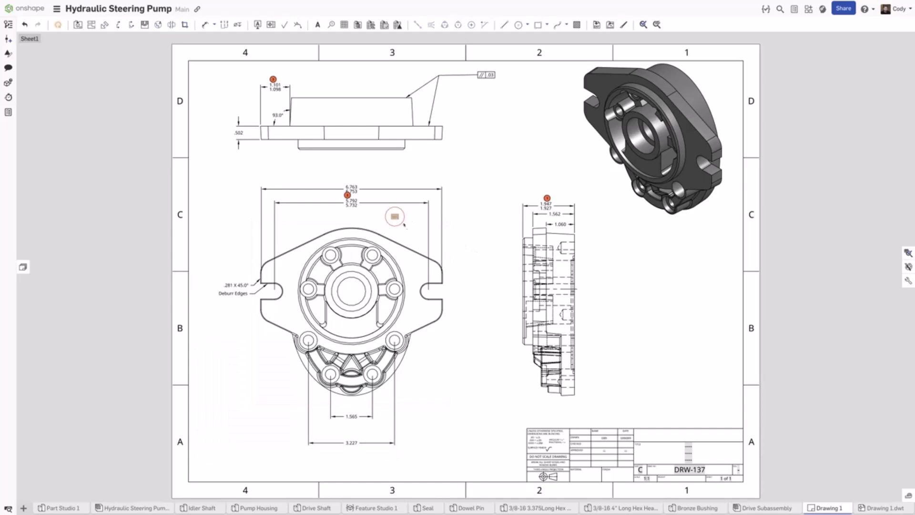
- Group the front view of the pump housing with its dimensions and annotations, and move the group slightly on the sheet
left_click(408, 237)
right_click(409, 237)
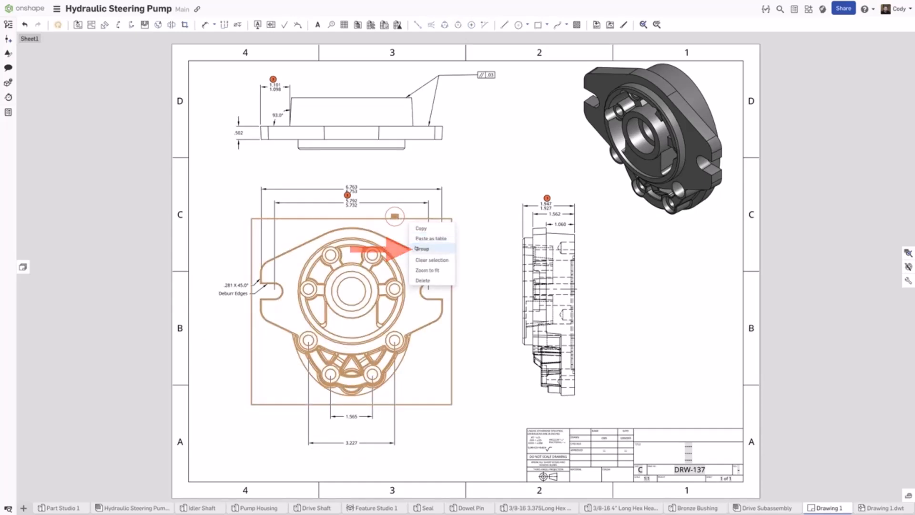
left_click(422, 249)
mouse_move(410, 241)
left_mouse_down()
mouse_move(429, 239)
mouse_move(411, 240)
left_mouse_up()
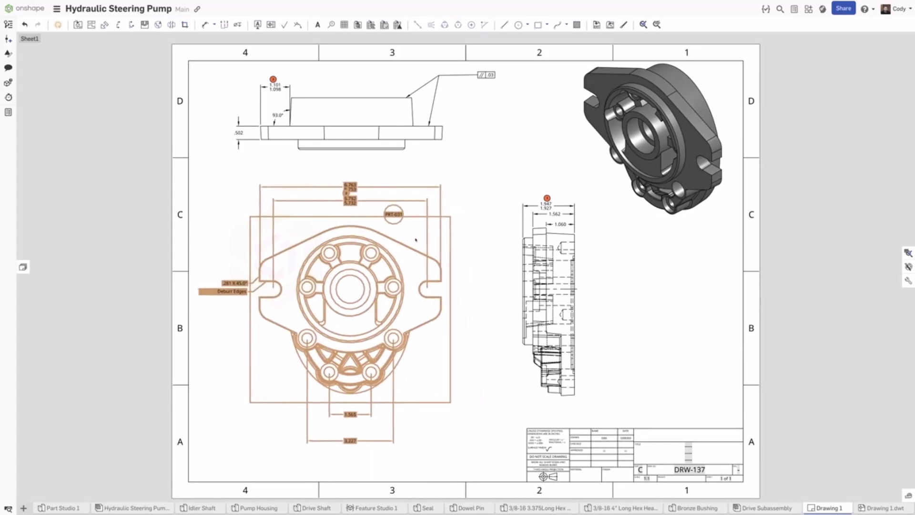